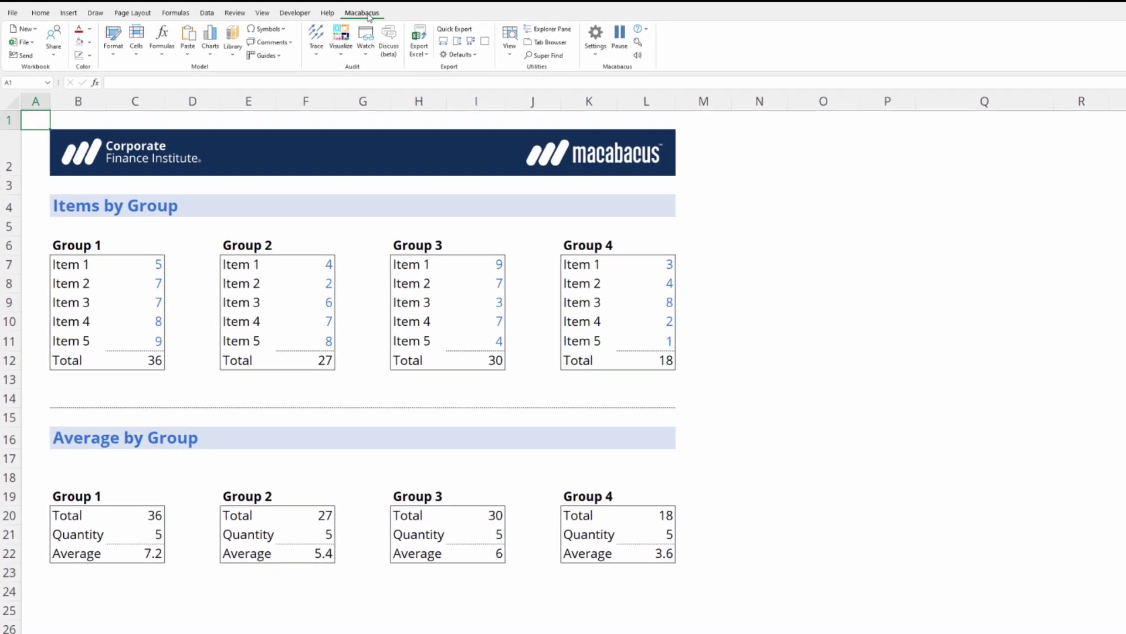
Dismiss the Macabacus trace options list and select the Group 1 Total in C12
left_click(317, 56)
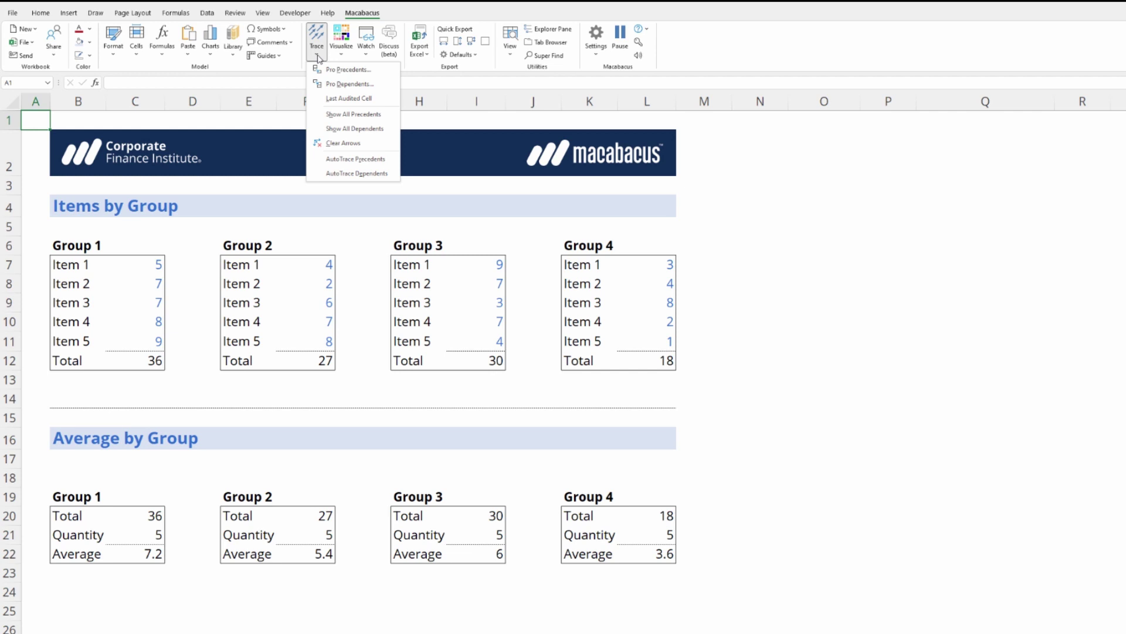
key("Escape")
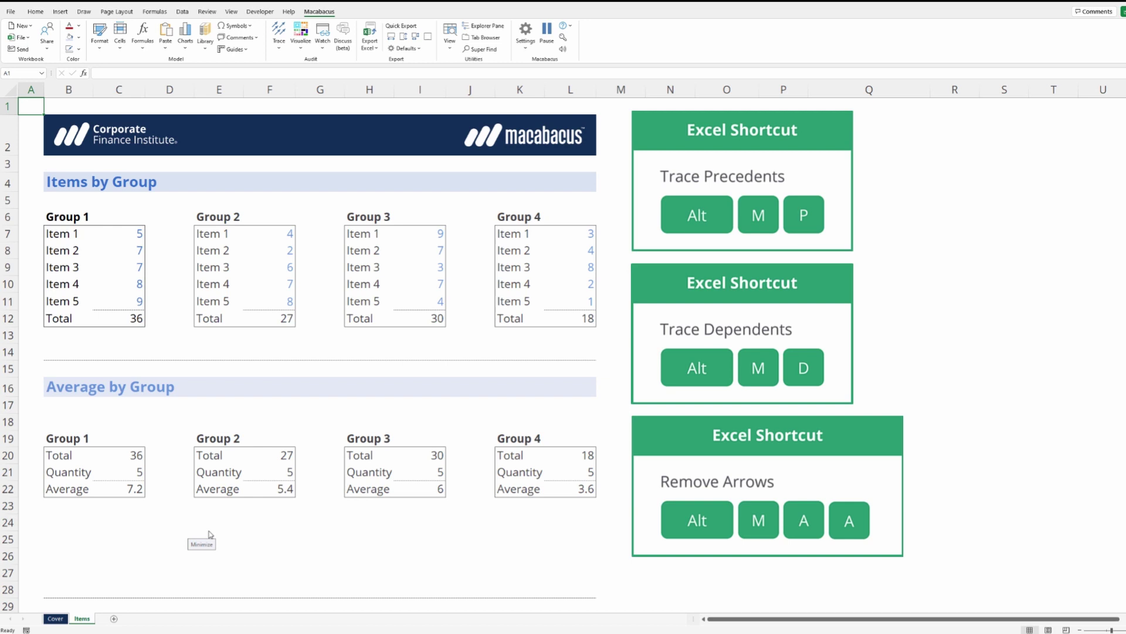
key("Down")
key("Down")
key("Down")
key("Down")
key("Down")
key("Down")
key("Down")
key("Down")
key("Down")
key("Down")
key("Down")
key("Right")
key("Right")
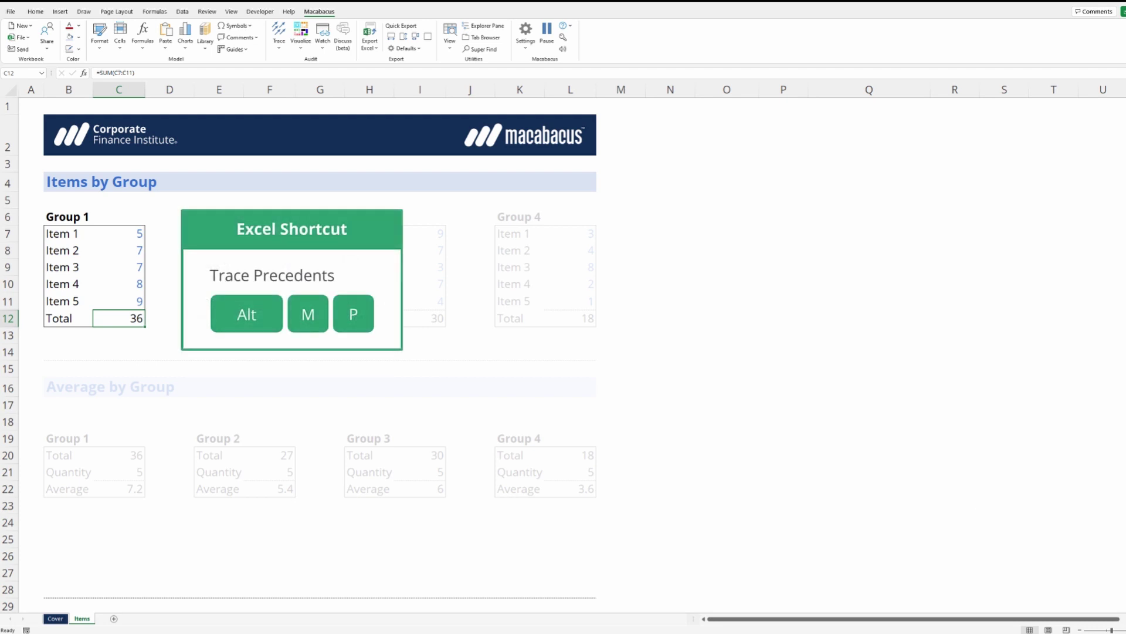
key("alt")
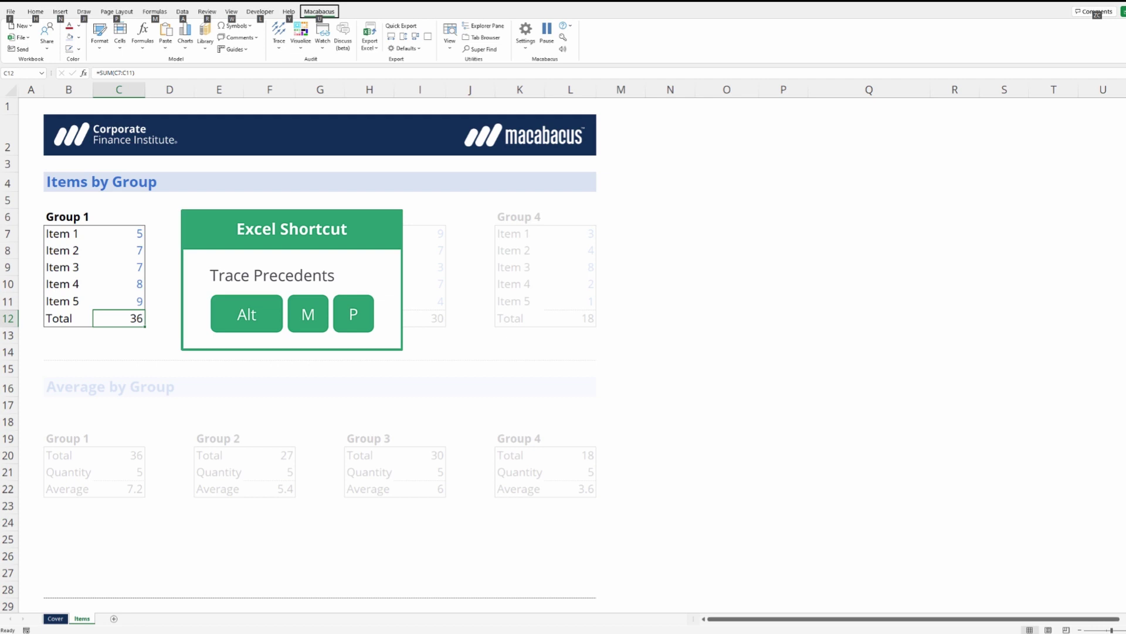
Trace C12's precedents C7:C11 with Alt M P and its dependent with Alt M D
key("m")
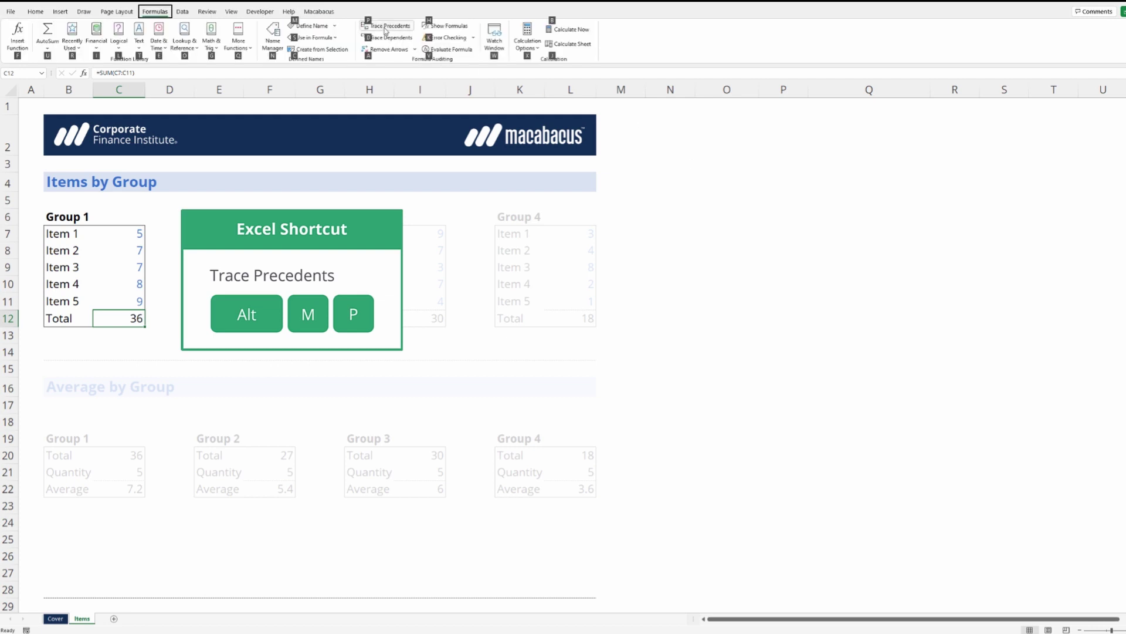
key("p")
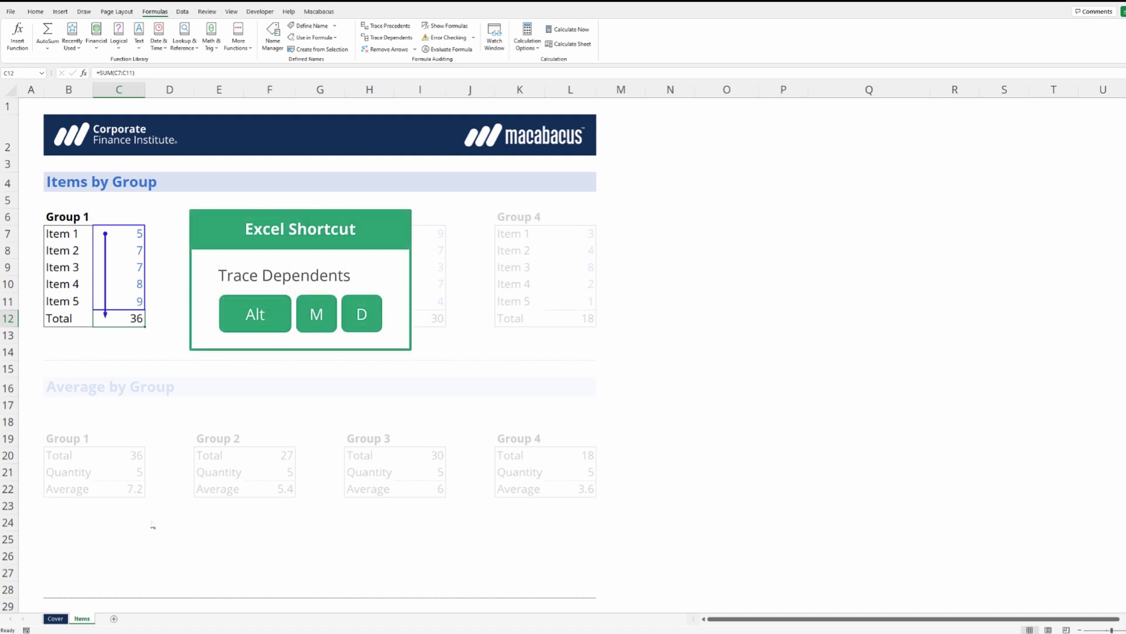
key("alt")
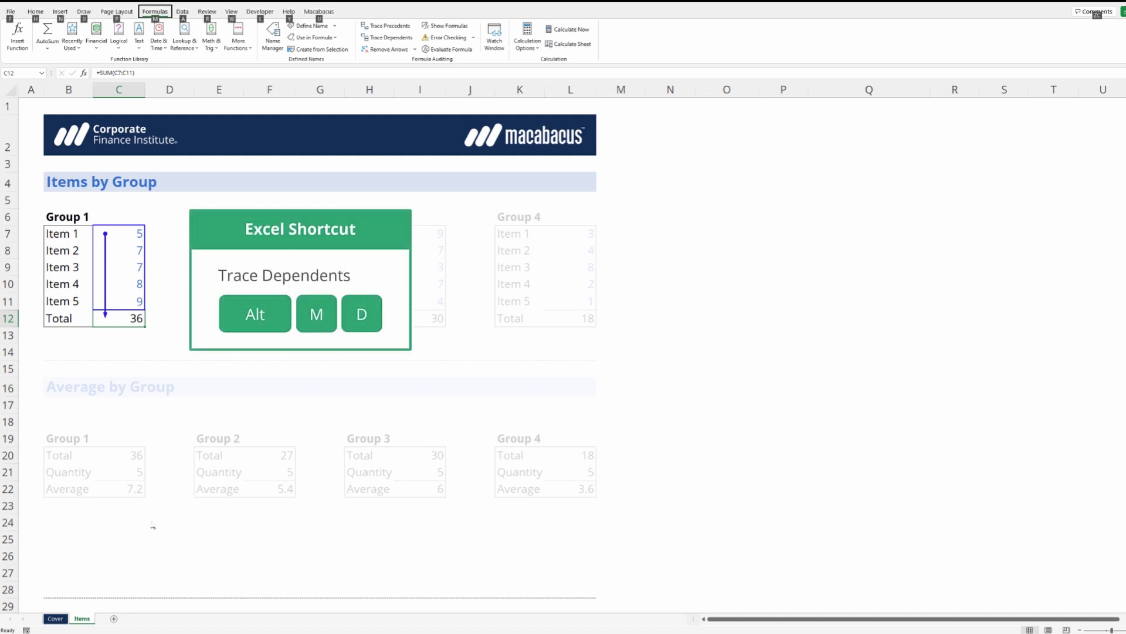
key("m")
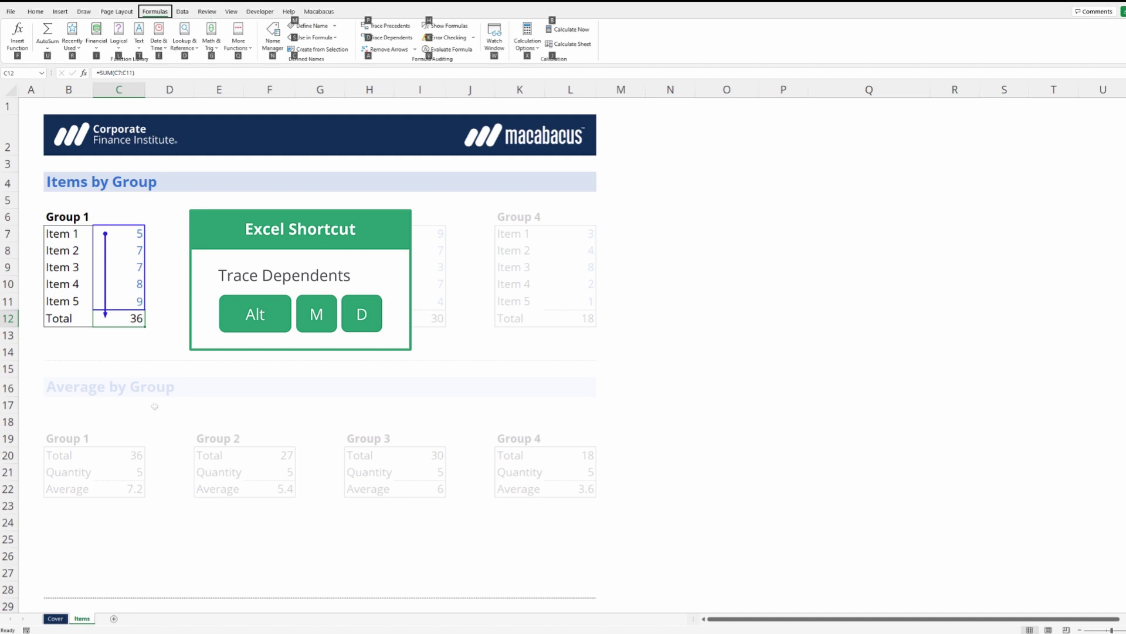
key("Down")
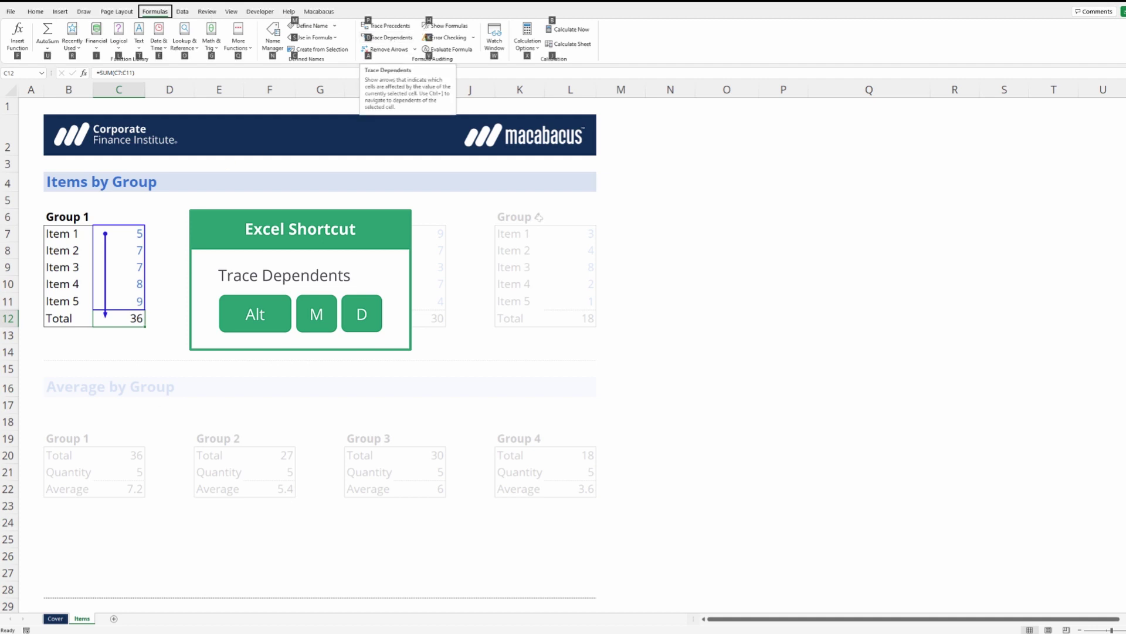
key("d")
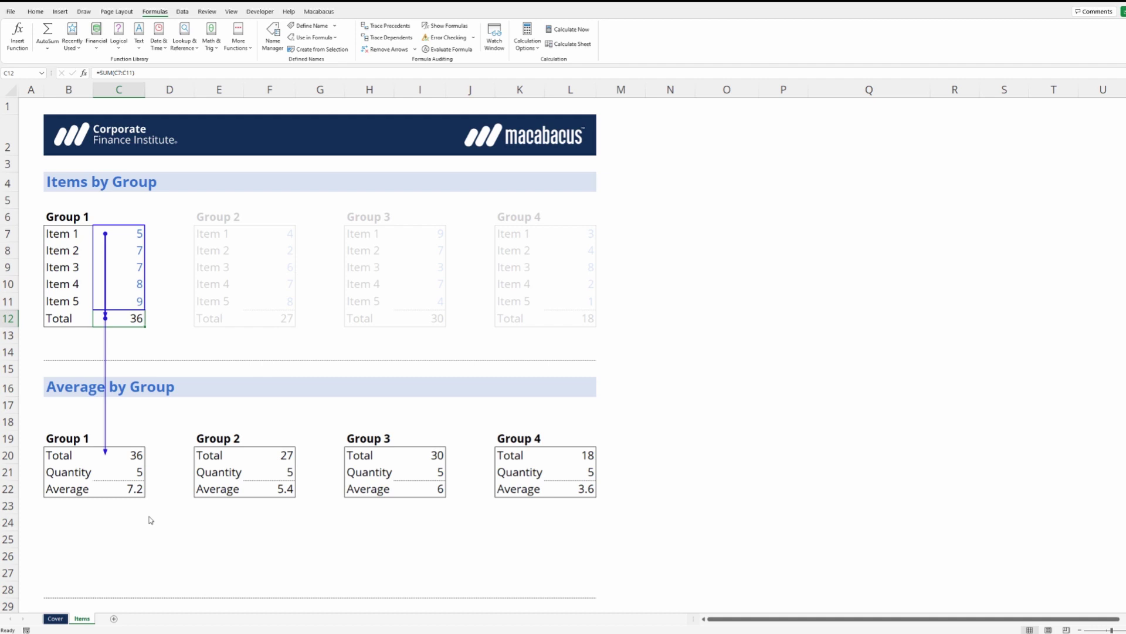
Remove all trace arrows from the sheet with Alt M A A
key("alt")
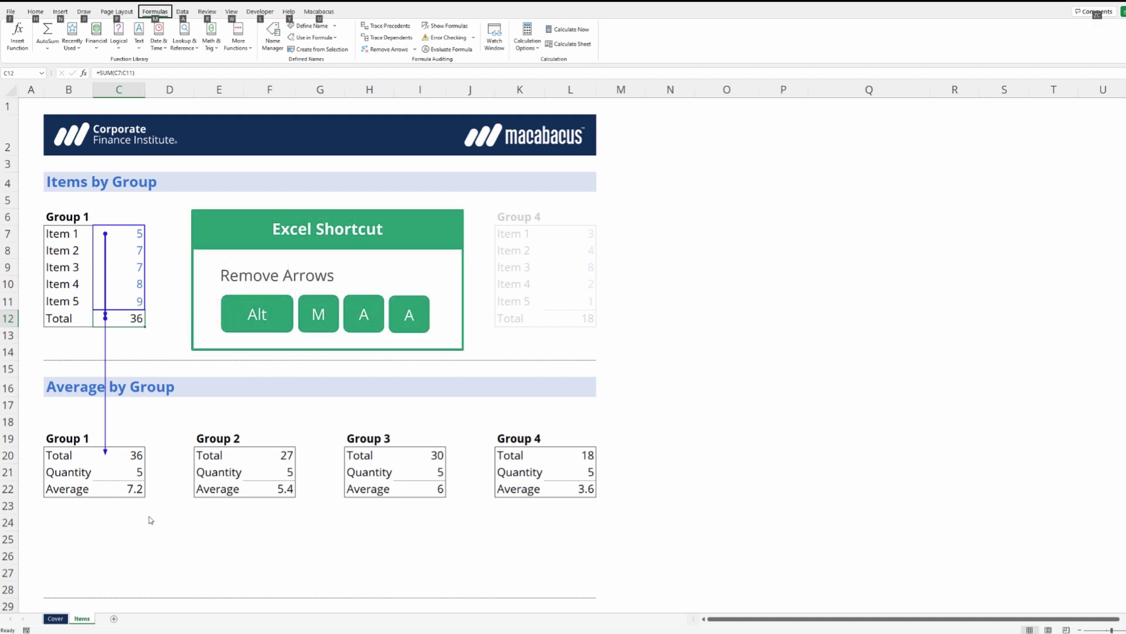
key("m")
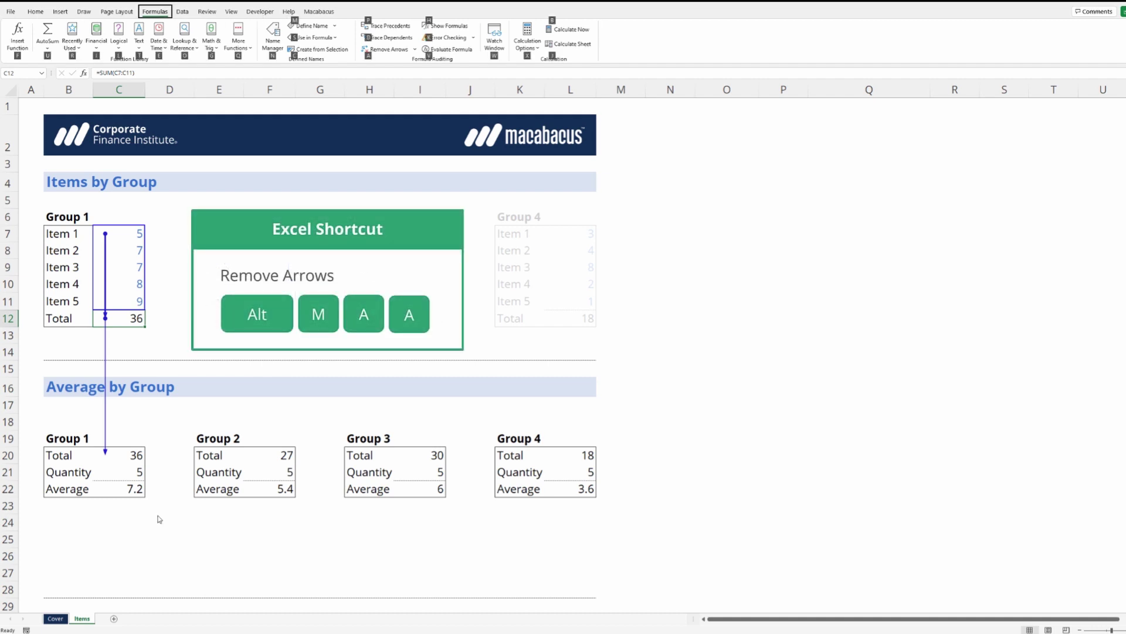
key("a")
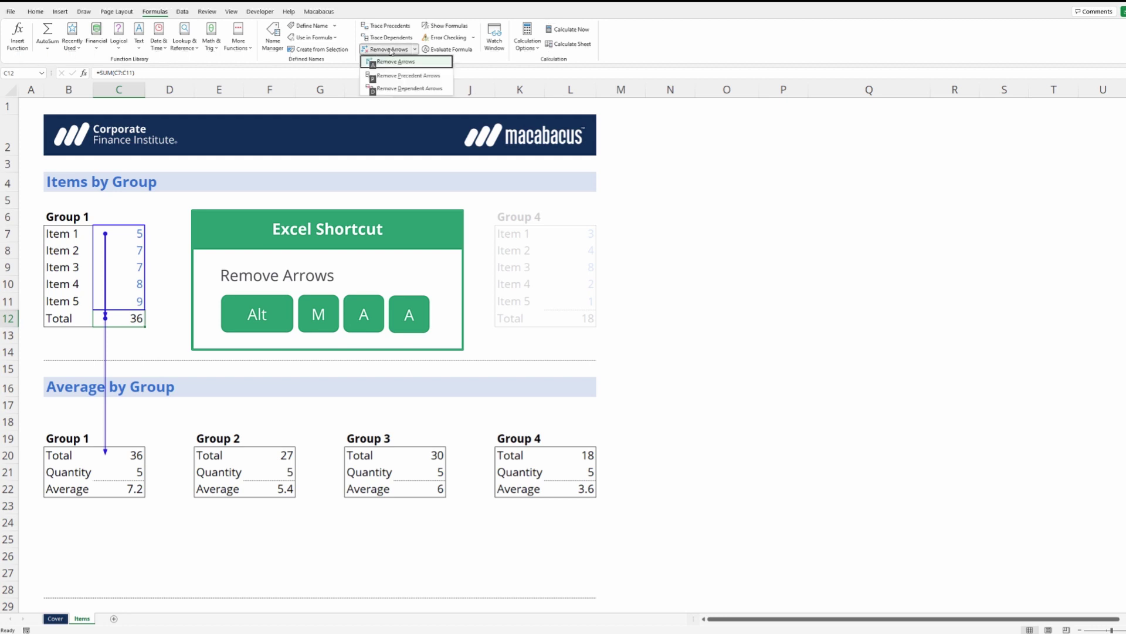
key("a")
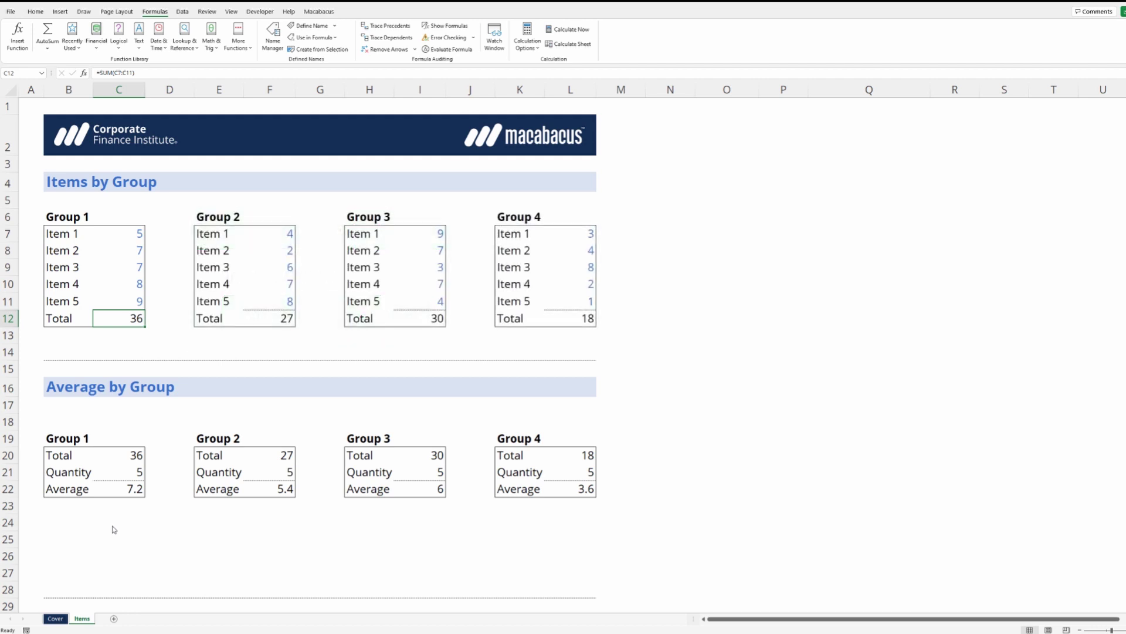
Select the row-12 totals C12:L12 and trace their precedents and dependents
key("shift+Right")
key("shift+Right")
key("shift+Right")
key("shift+Right")
key("shift+Right")
key("shift+Right")
key("shift+Right")
key("shift+Right")
key("shift+Right")
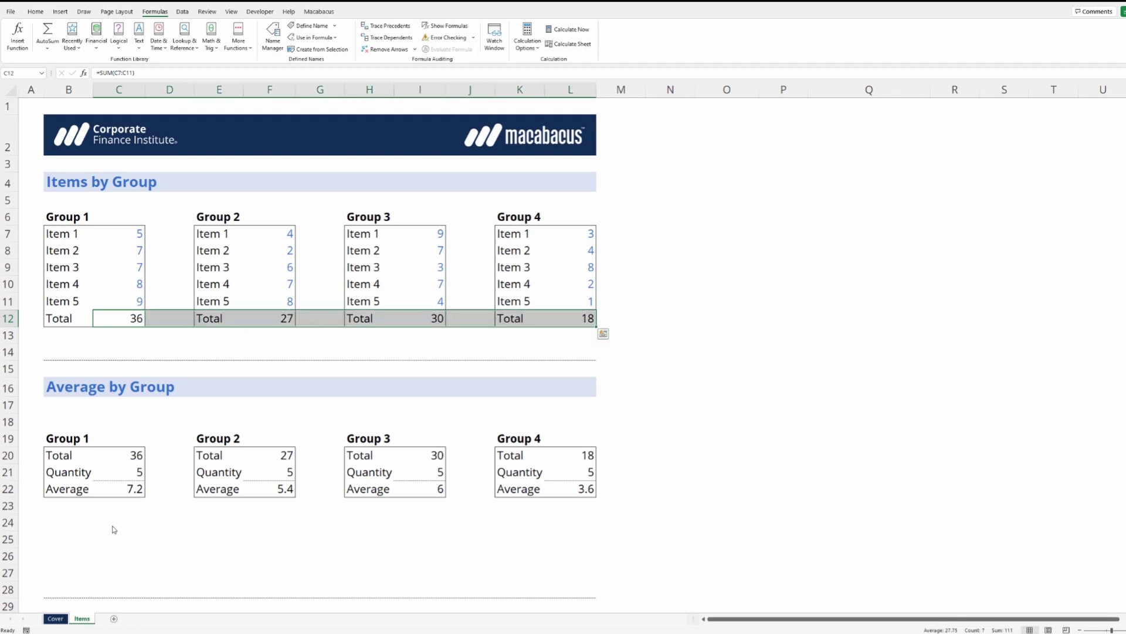
key("alt")
key("m")
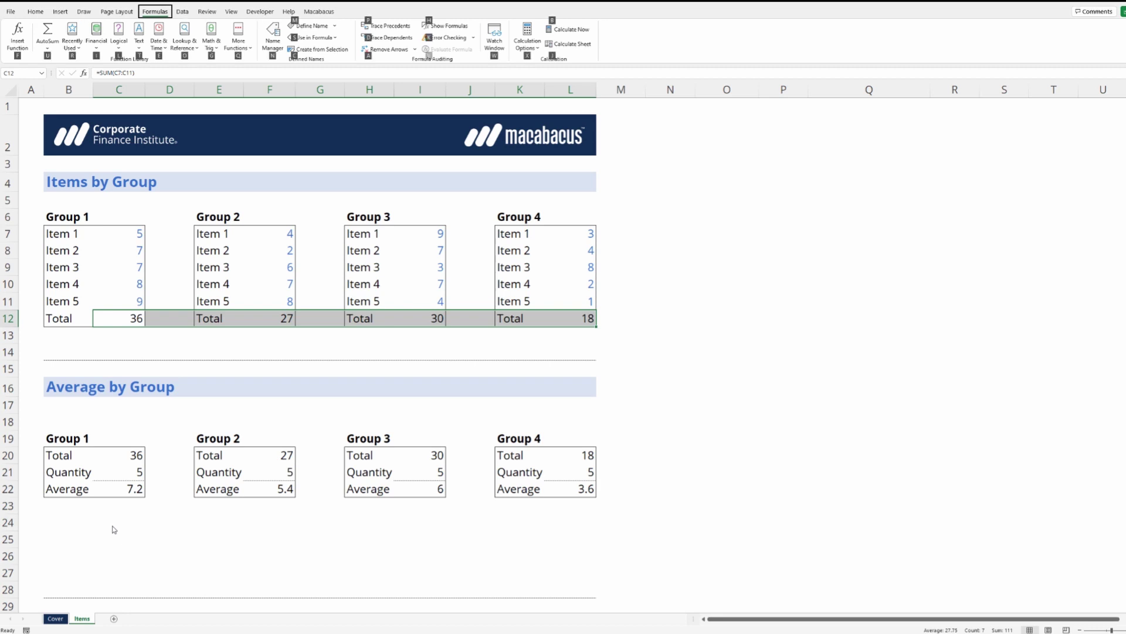
key("p")
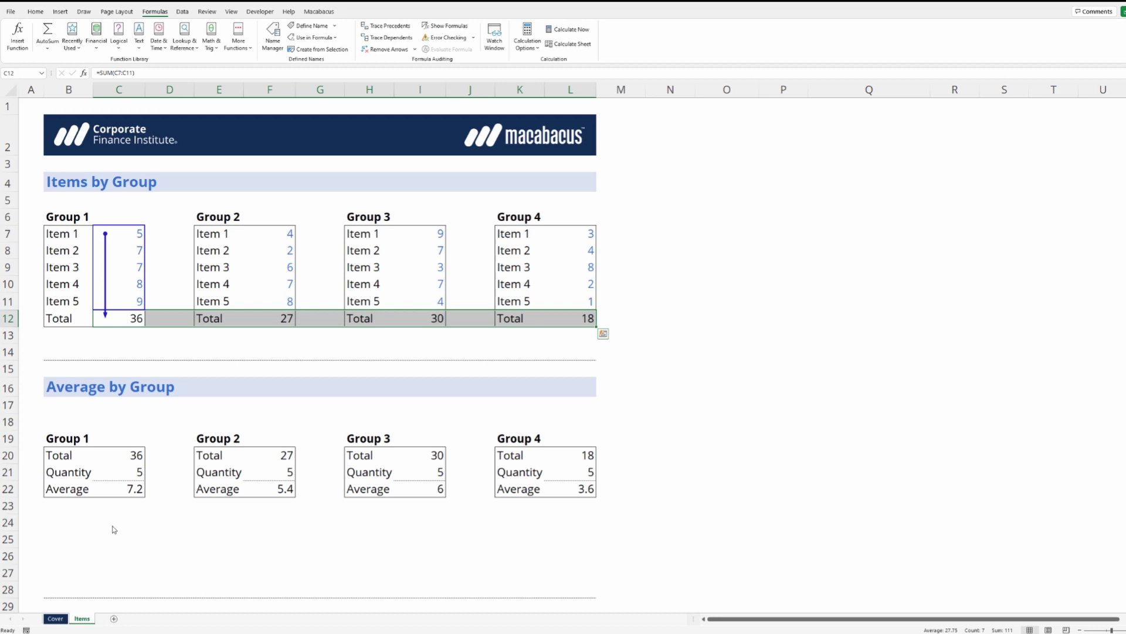
key("alt+m")
key("d")
Clear old arrows, show all precedents and dependents of the four totals, then clear everything
key("alt+m")
key("a")
key("a")
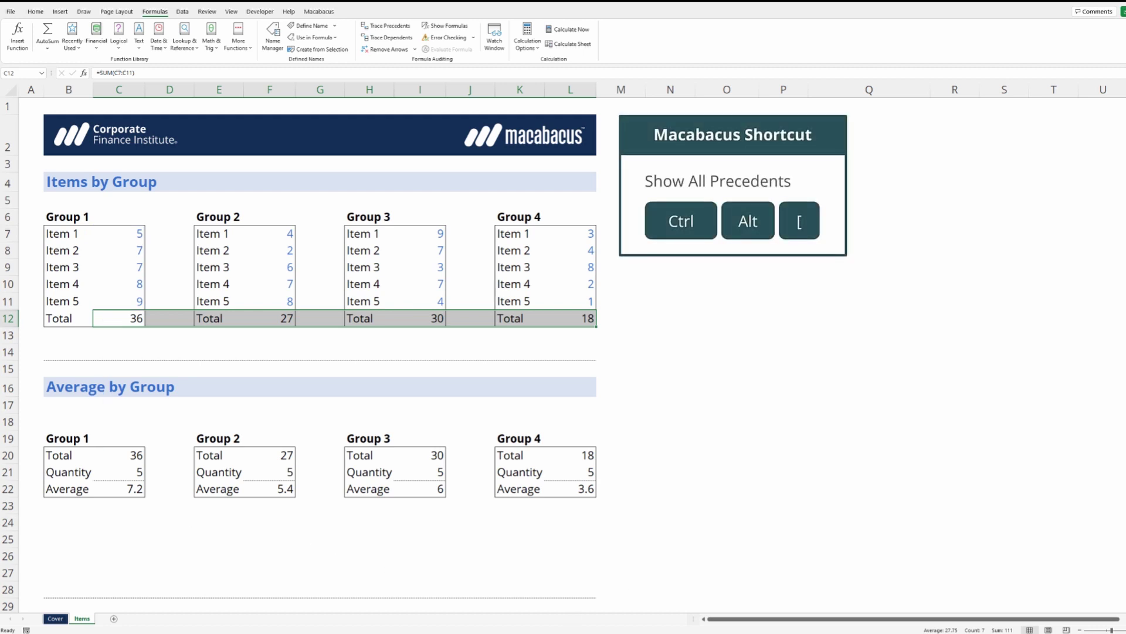
key("ctrl+alt+bracketleft")
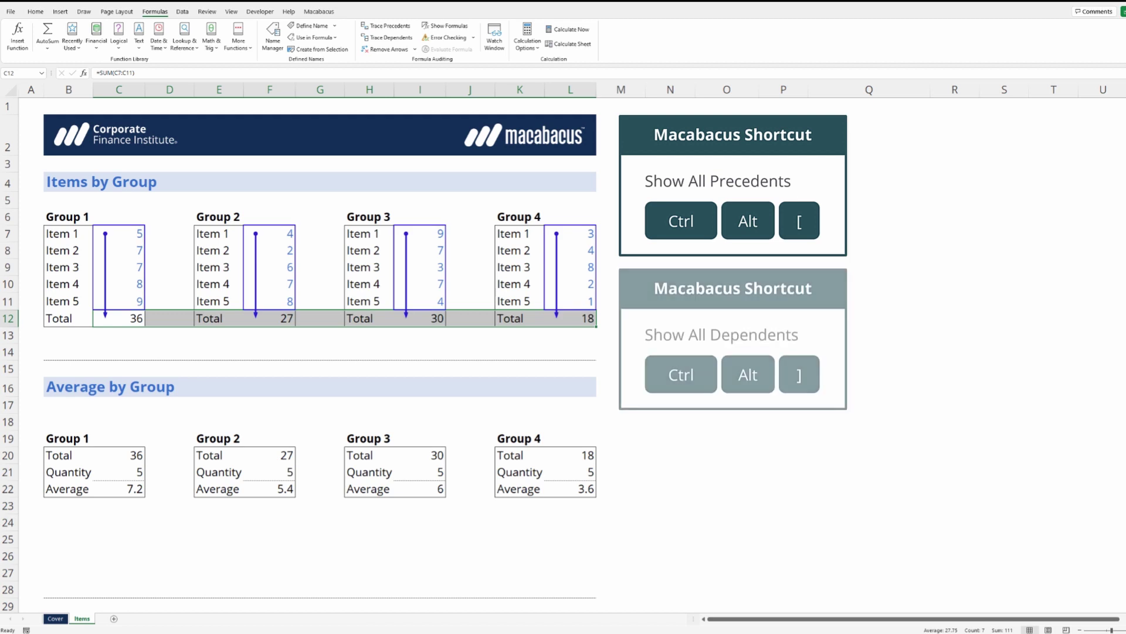
key("ctrl+alt+bracketright")
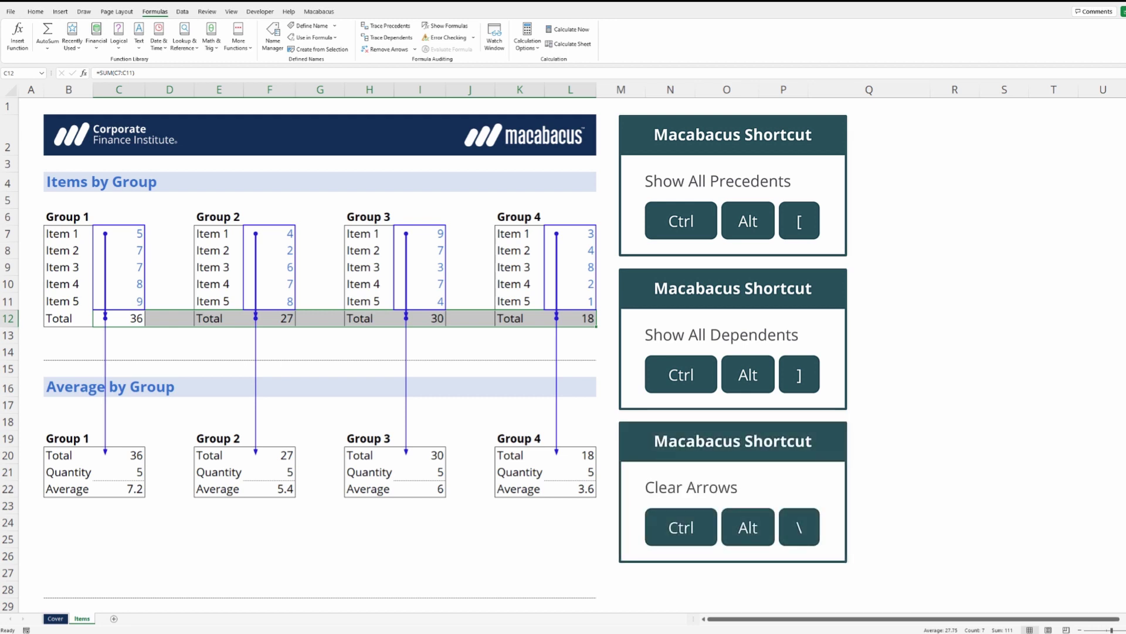
key("ctrl+alt+backslash")
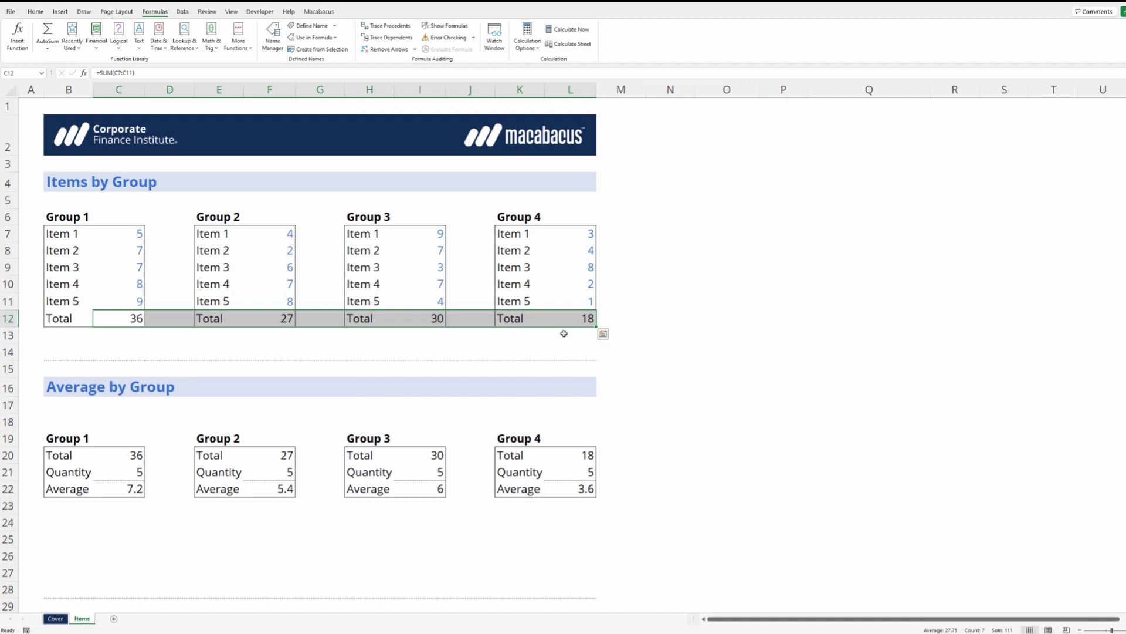
Show all dependents of the row-12 totals with Ctrl+Alt+], then clear them with Ctrl+Alt+\
key("ctrl+alt+bracketright")
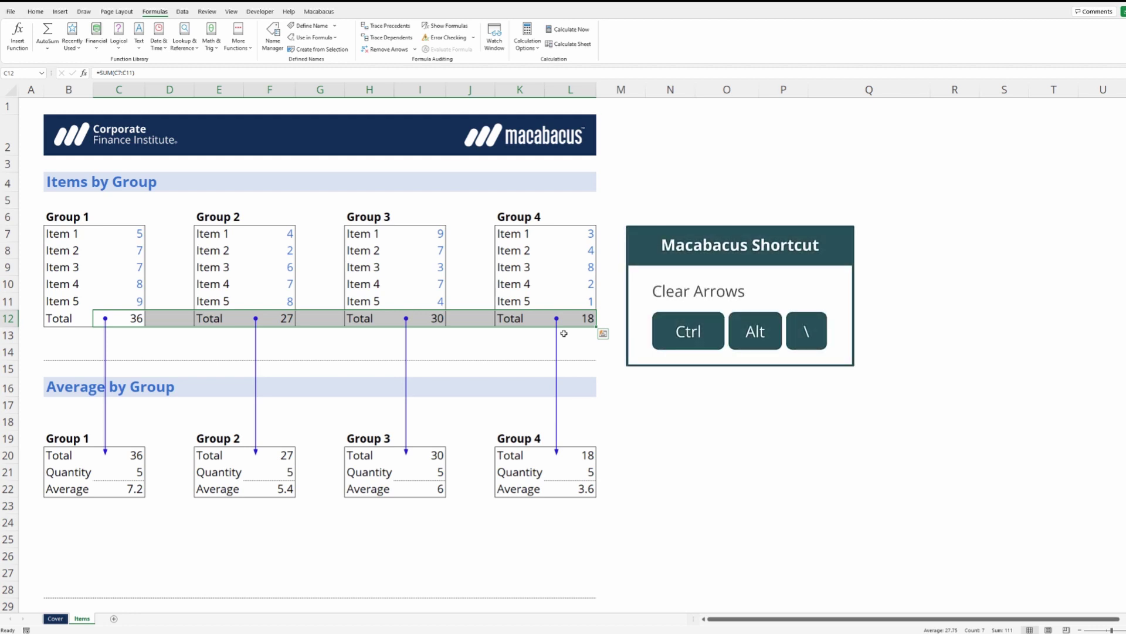
key("ctrl+alt+backslash")
key("Down")
key("Down")
key("Down")
key("Down")
key("Down")
key("Down")
key("Down")
Select the Average by Group tables B19:L22, show all their dependents, then clear the arrows
key("Left")
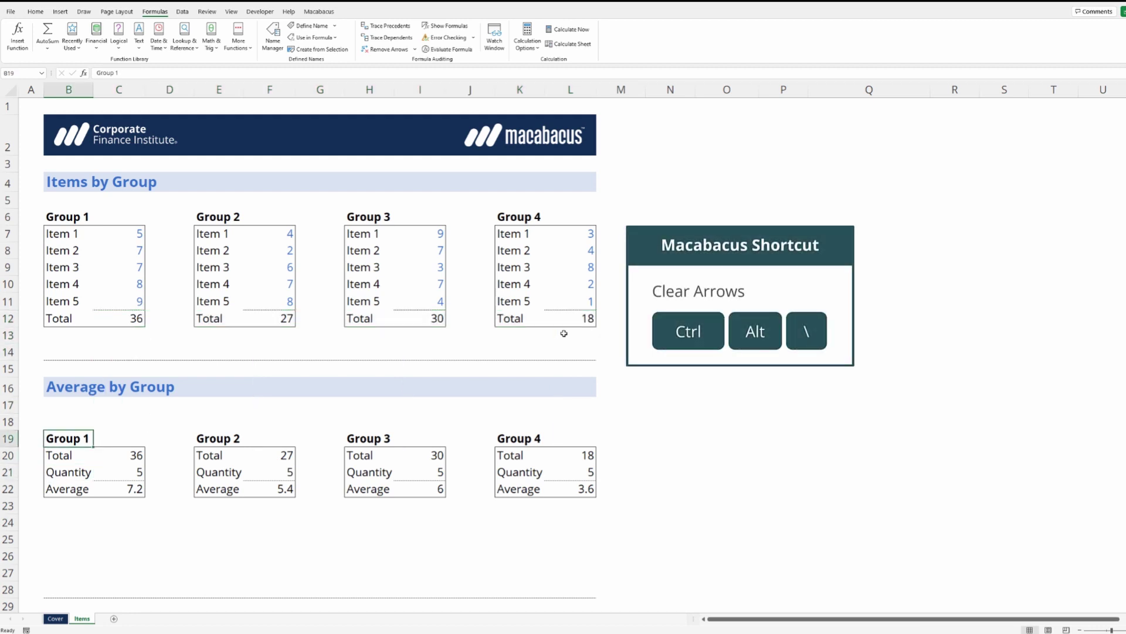
key("shift+Down")
key("shift+Down")
key("shift+Down")
key("shift+Right")
key("shift+Right")
key("shift+Right")
key("shift+Right")
key("shift+Right")
key("shift+Right")
key("shift+Right")
key("shift+Right")
key("shift+Right")
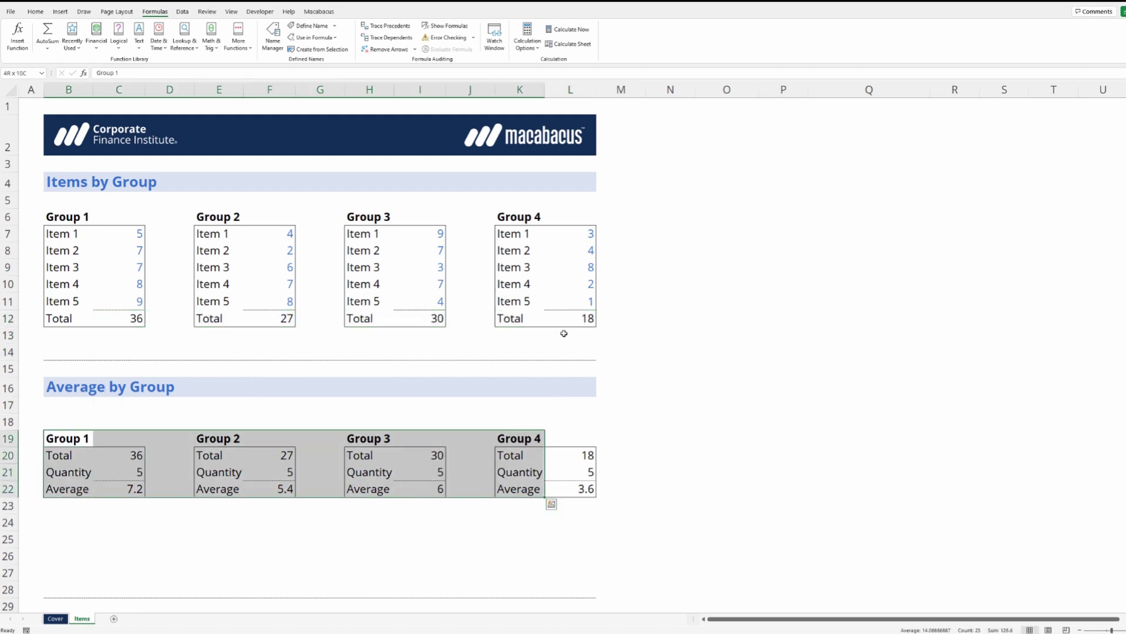
key("shift+Right")
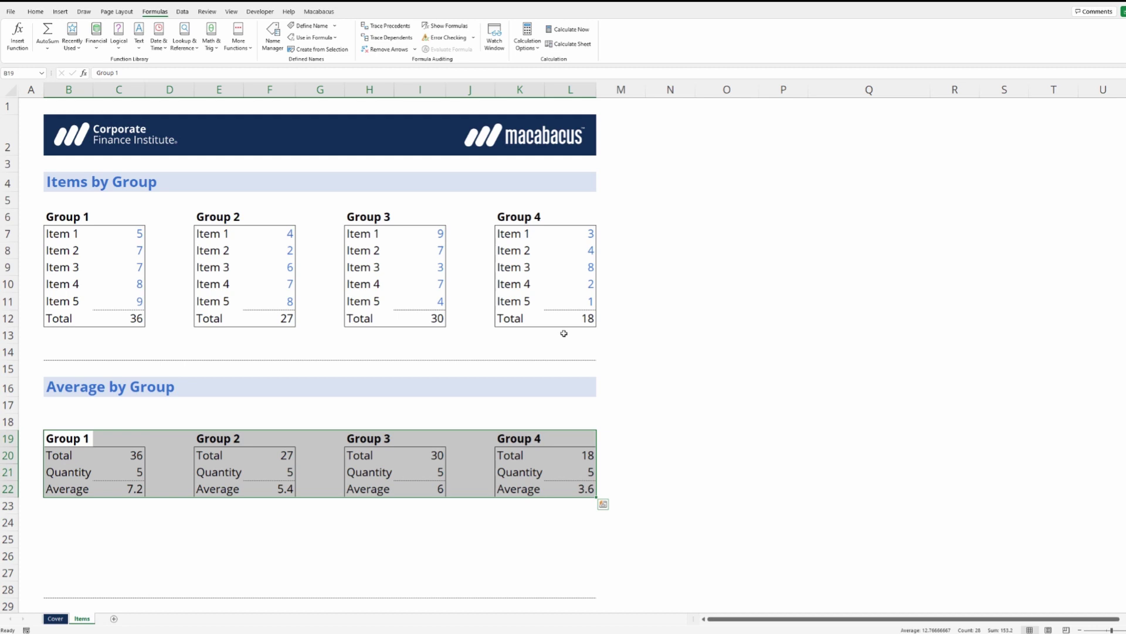
key("ctrl+alt+bracketright")
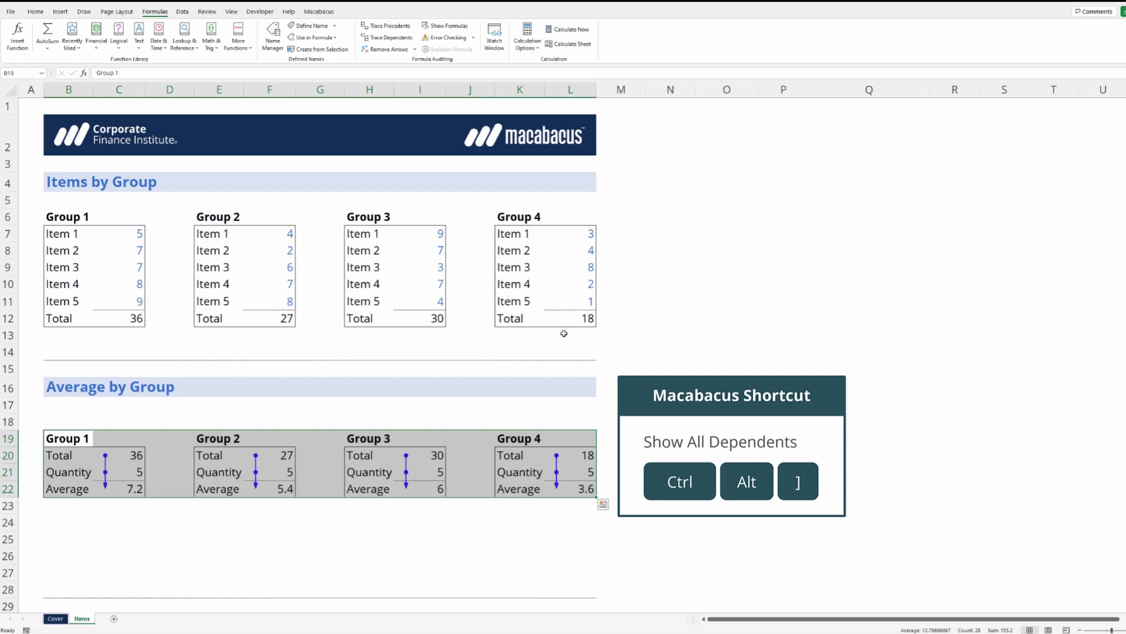
key("alt+m")
key("a")
key("a")
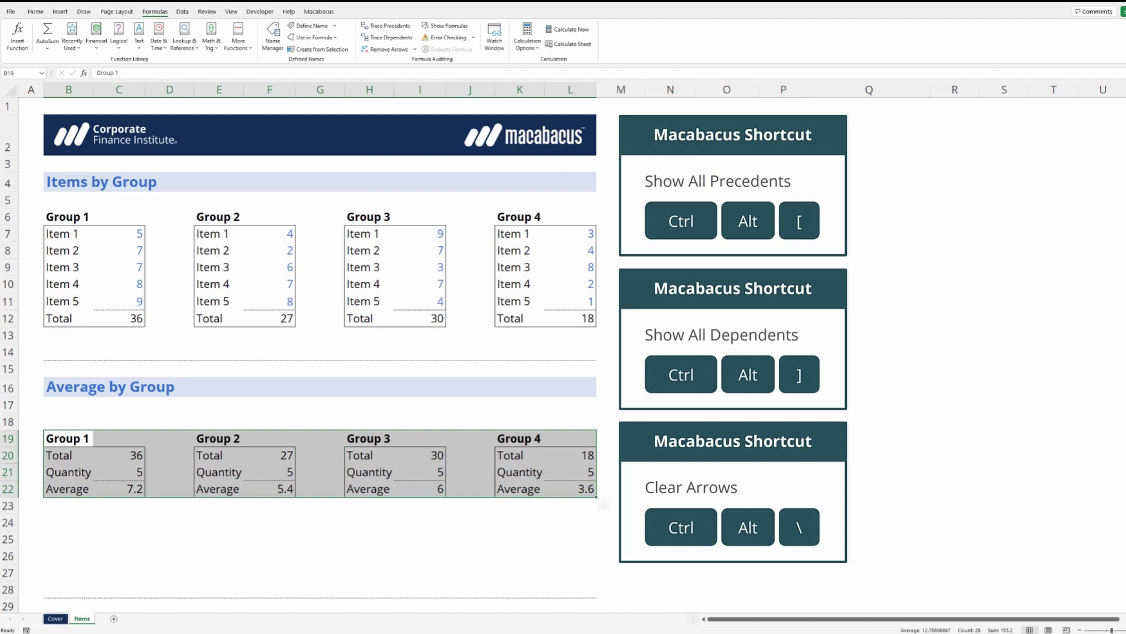
left_click_drag(726, 455, 870, 538)
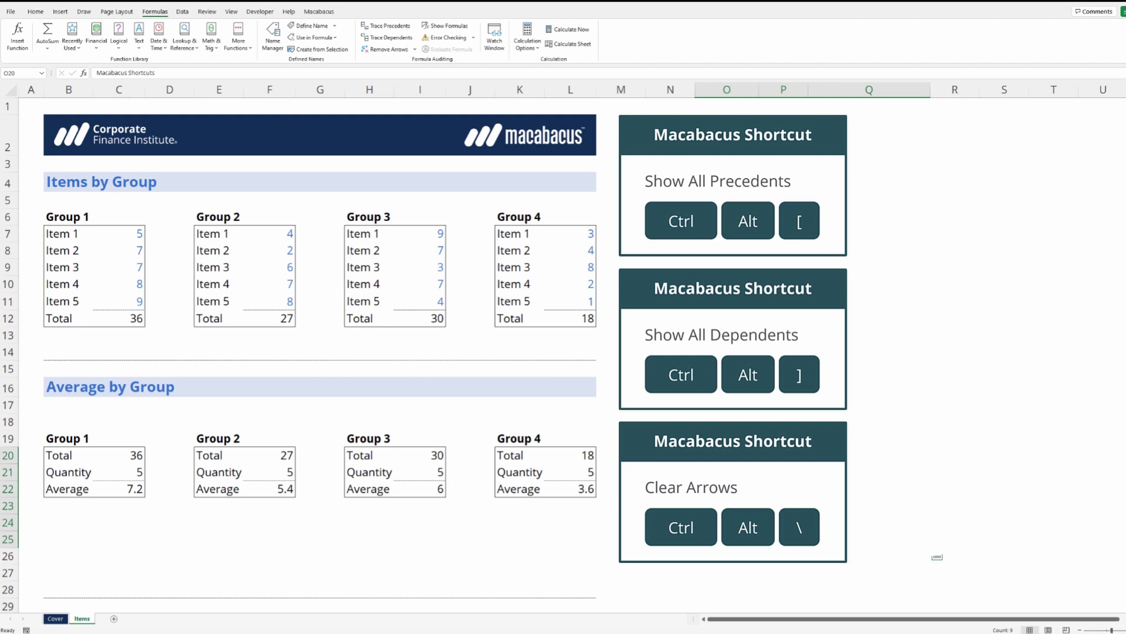
left_click_drag(726, 489, 726, 538)
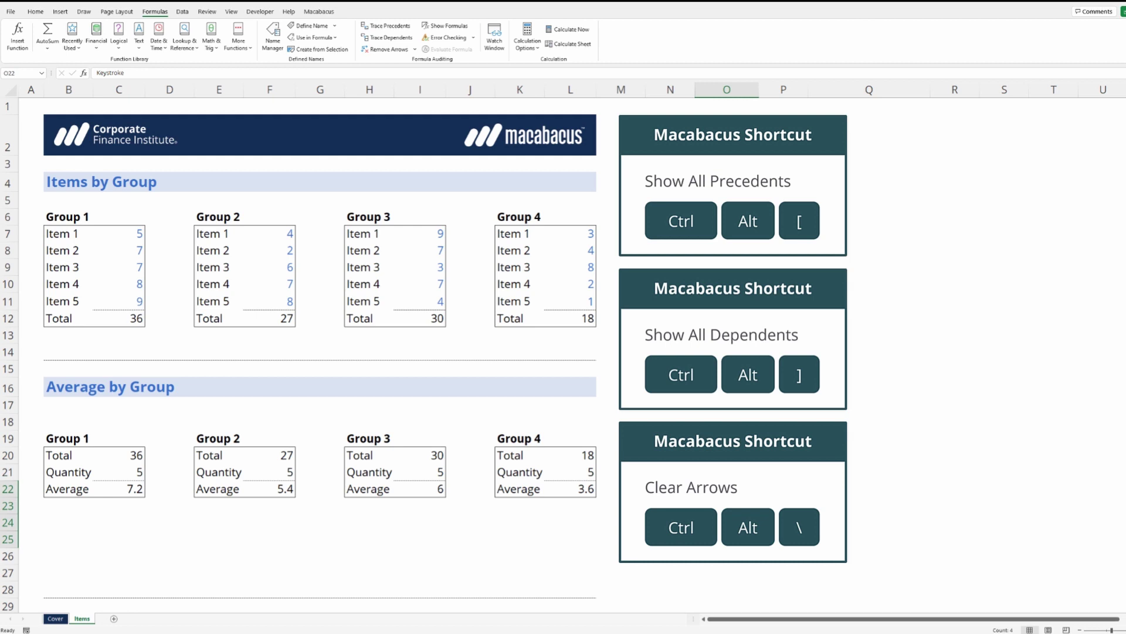